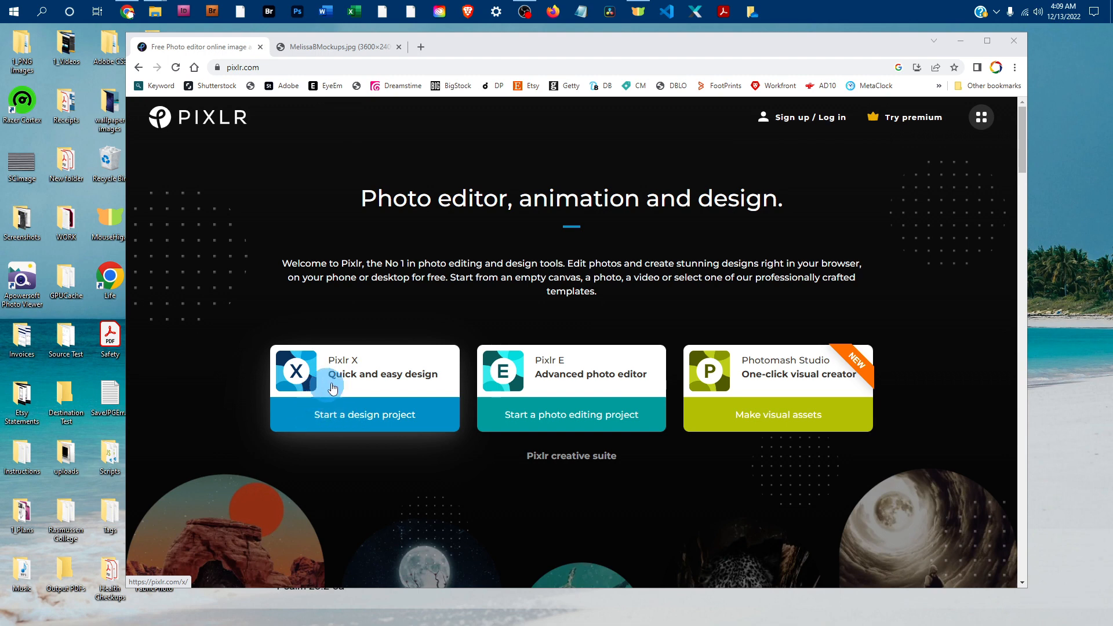
Start a Pixlr X design project, dismiss the What's New notice and begin opening an image
{"action": "left_click", "coordinate": [371, 416]}
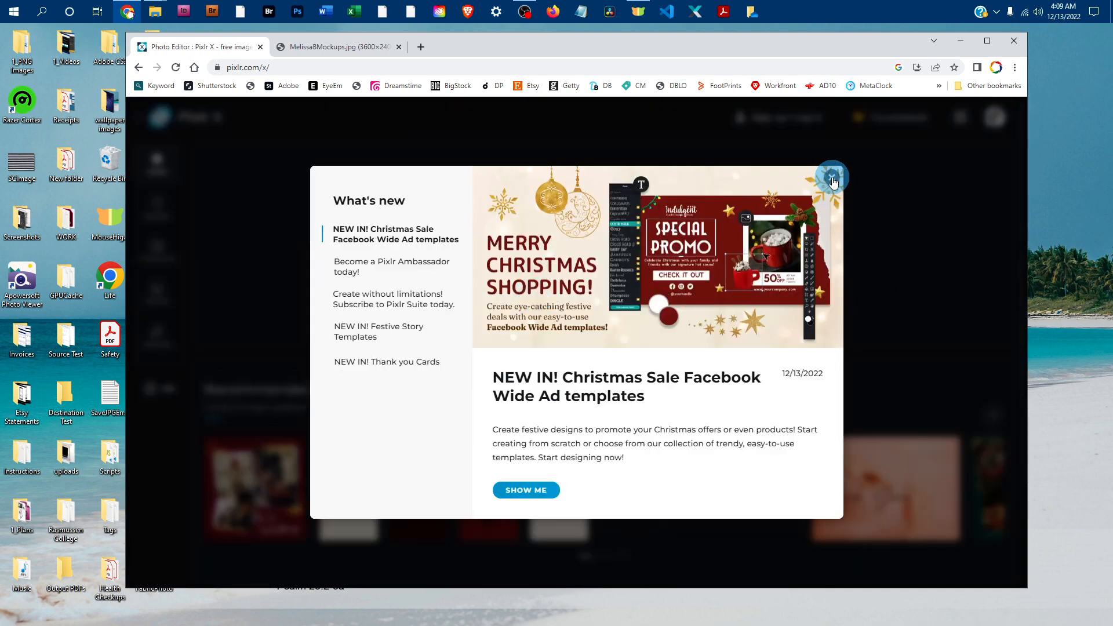
{"action": "left_click", "coordinate": [833, 179]}
{"action": "left_click", "coordinate": [525, 295]}
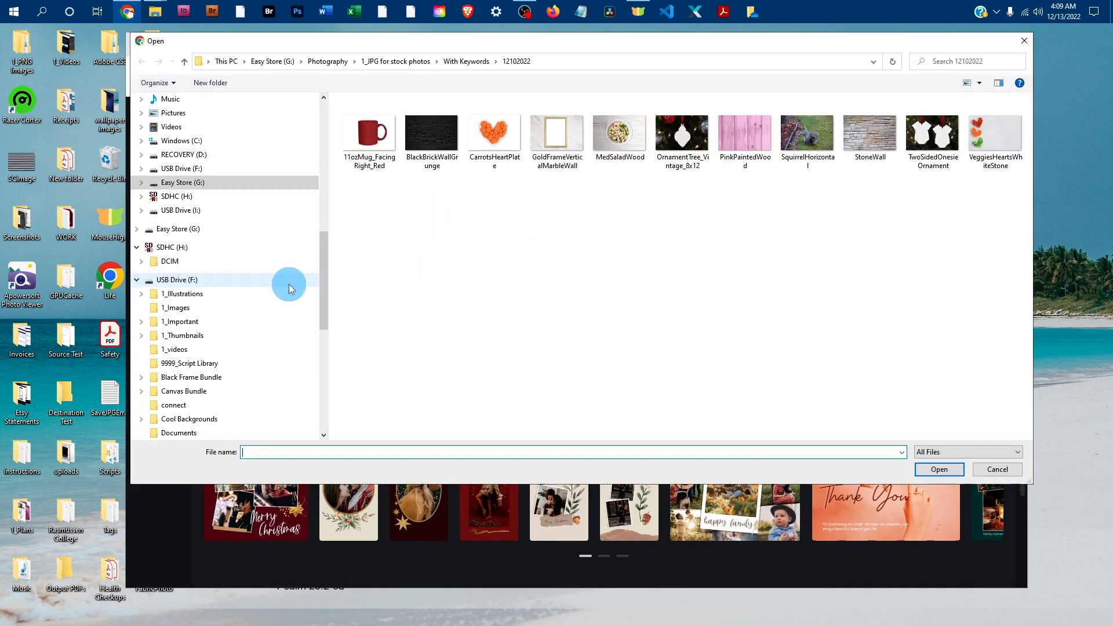
Open BusinessCardMockup_2 Horizontal_BrownWood from the BusCard_TwoSidedHoriz_PNG folder inside 1_Mockups, keeping the original 3600 x 2400 size
{"action": "scroll", "coordinate": [290, 281], "scroll_direction": "up", "scroll_amount": 10}
{"action": "scroll", "coordinate": [291, 281], "scroll_direction": "up", "scroll_amount": 2}
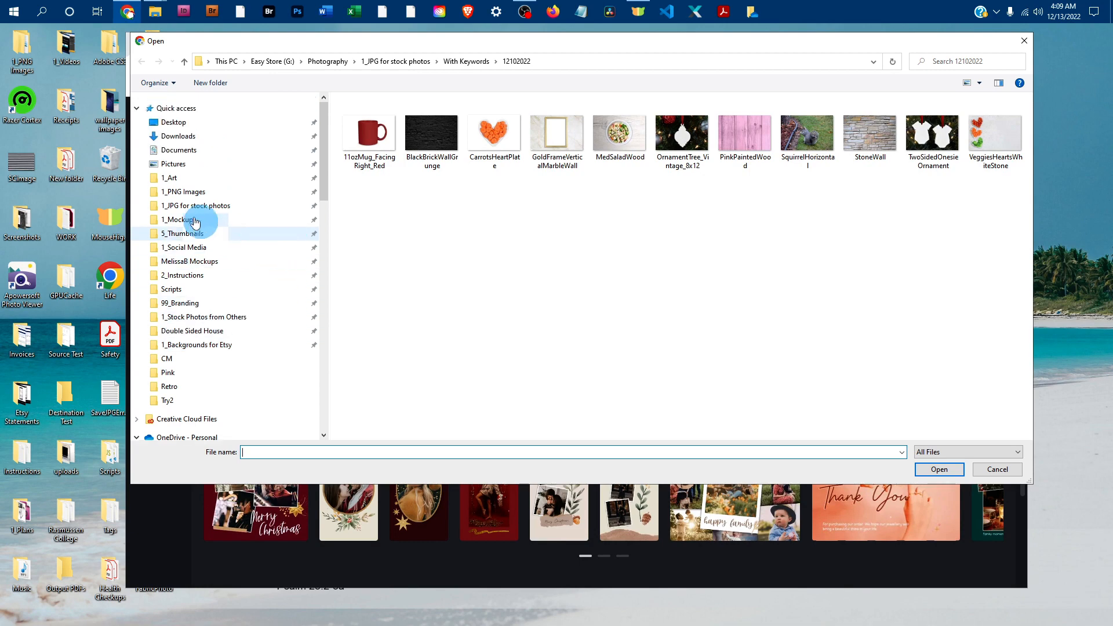
{"action": "left_click", "coordinate": [191, 219]}
{"action": "double_click", "coordinate": [361, 153]}
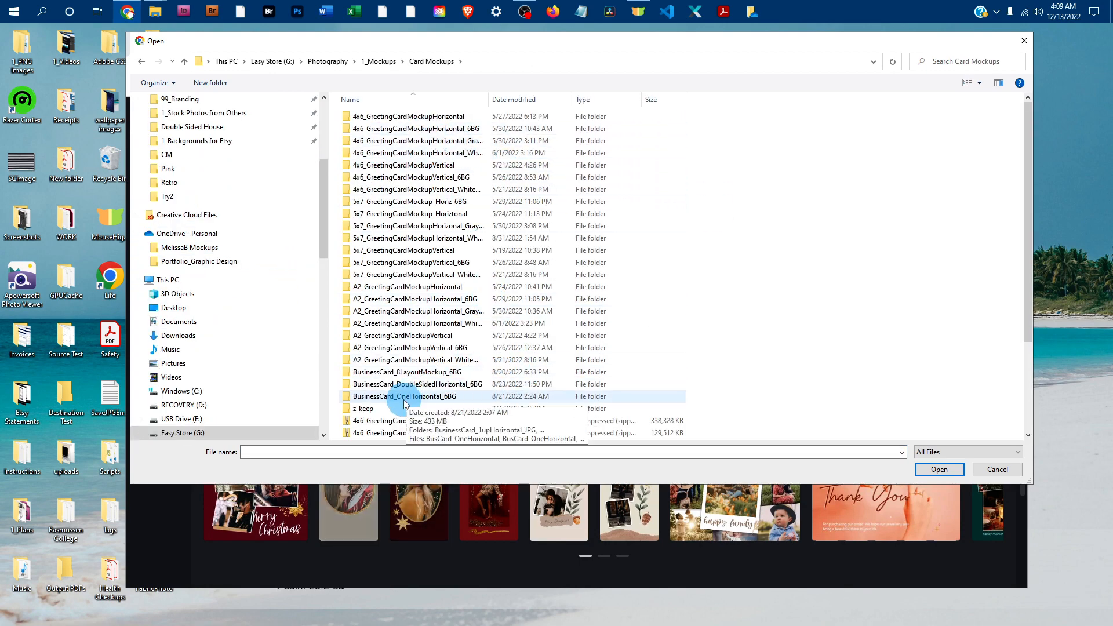
{"action": "double_click", "coordinate": [423, 385]}
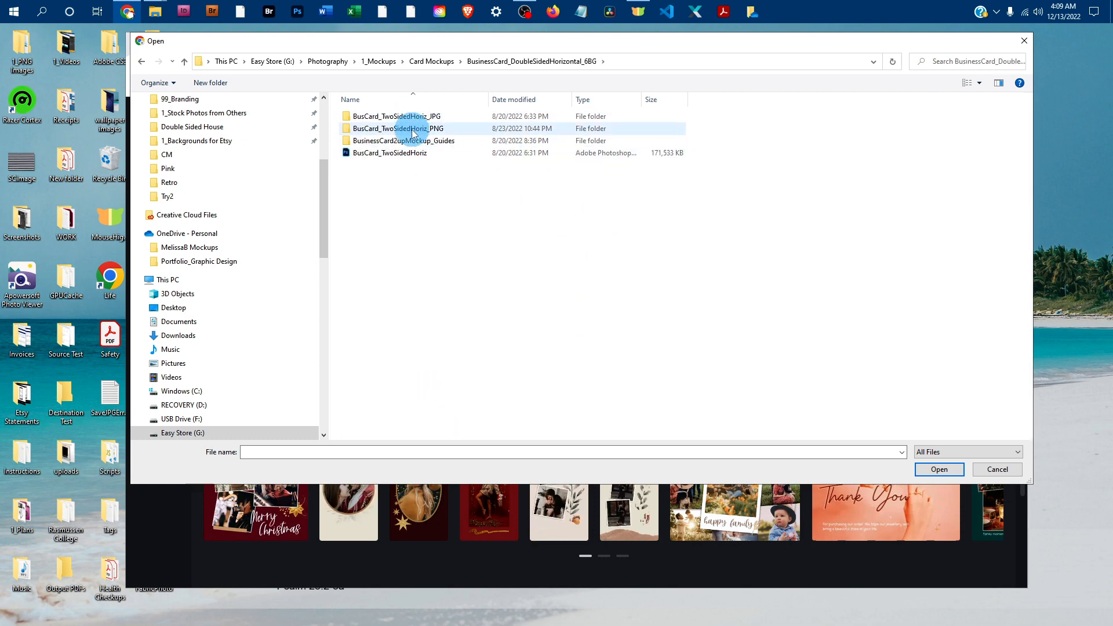
{"action": "left_click", "coordinate": [394, 128]}
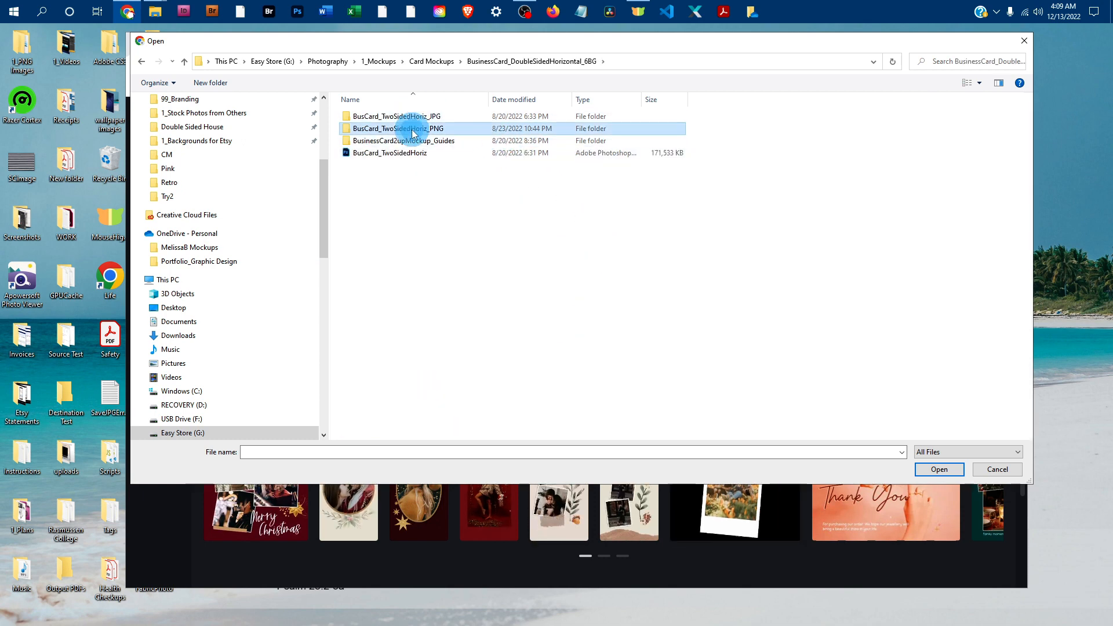
{"action": "double_click", "coordinate": [358, 130]}
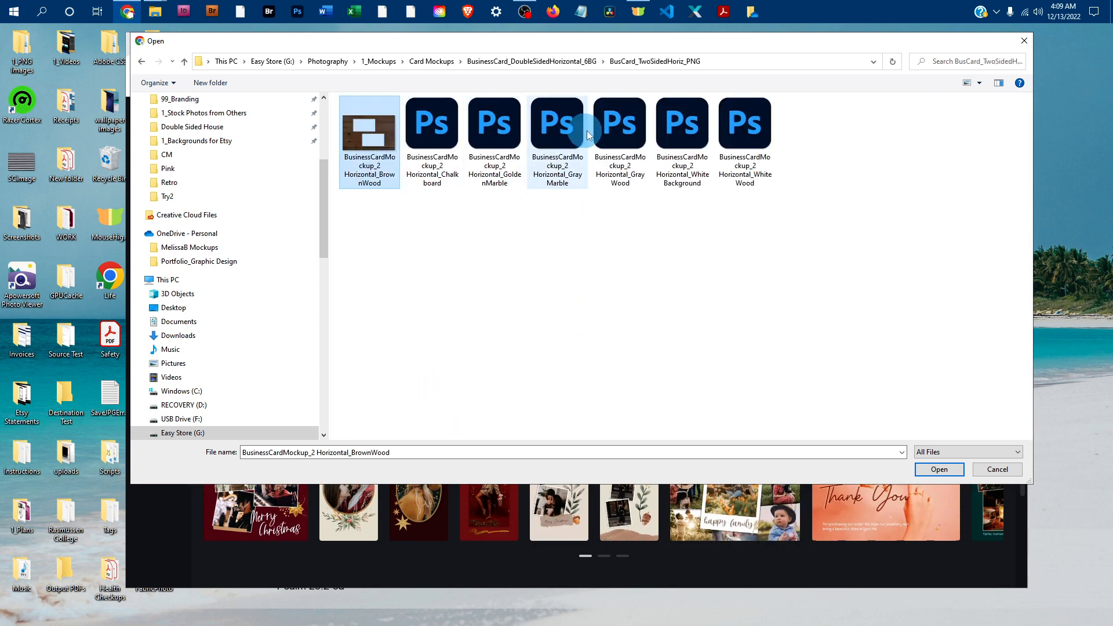
{"action": "left_click", "coordinate": [942, 469]}
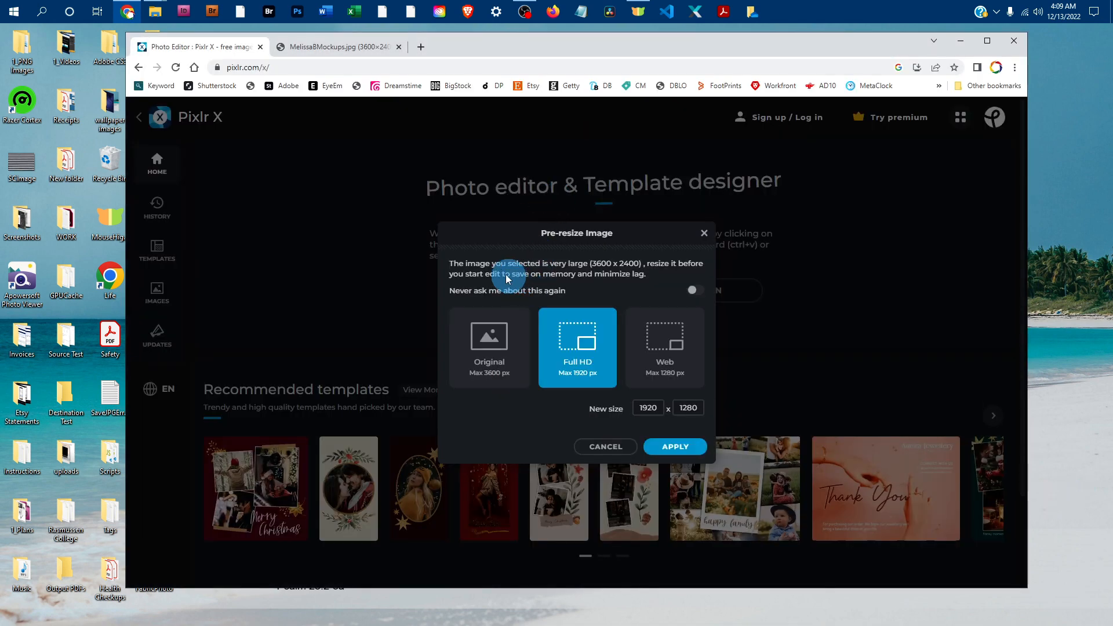
{"action": "left_click", "coordinate": [490, 346]}
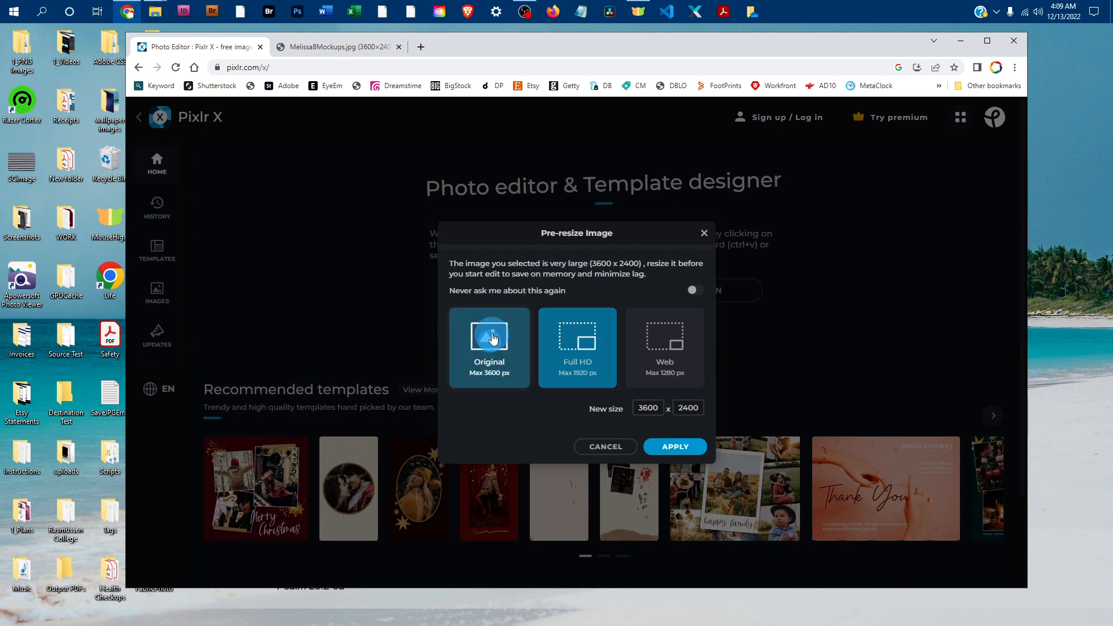
{"action": "left_click", "coordinate": [679, 448]}
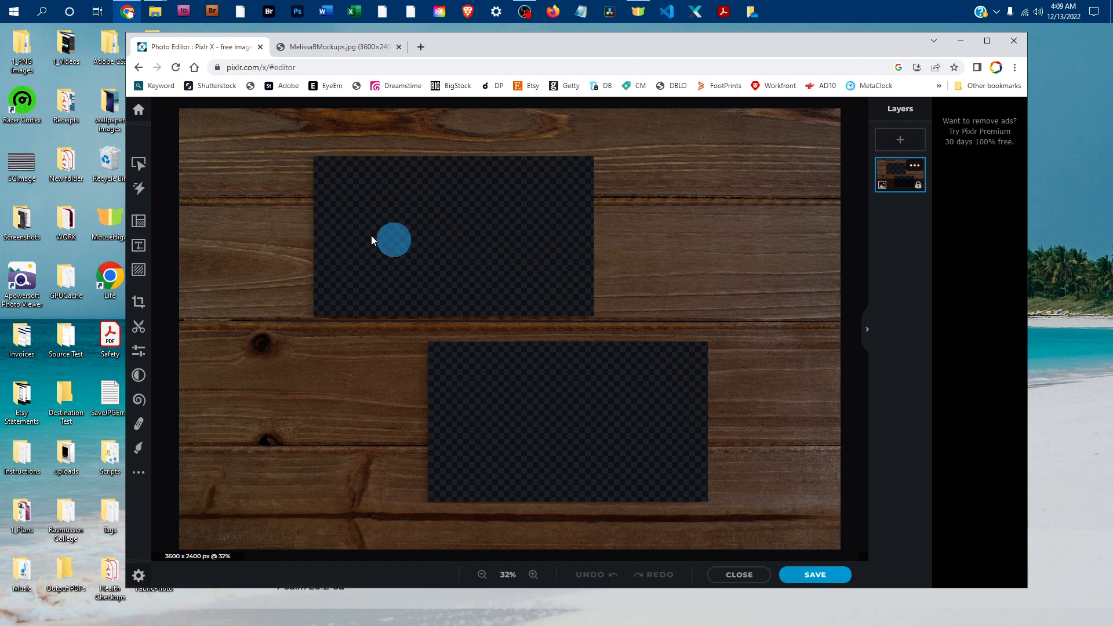
Add the BusinessCardYourDesign image from the 1_Art folder as a new element on the mockup
{"action": "left_click", "coordinate": [140, 270]}
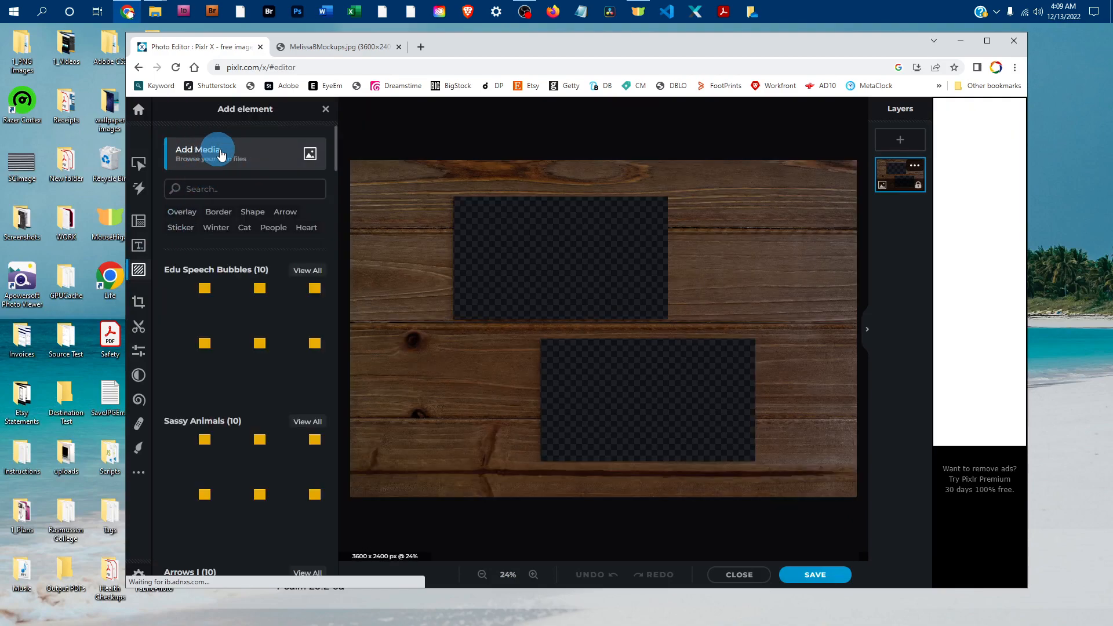
{"action": "left_click", "coordinate": [264, 152]}
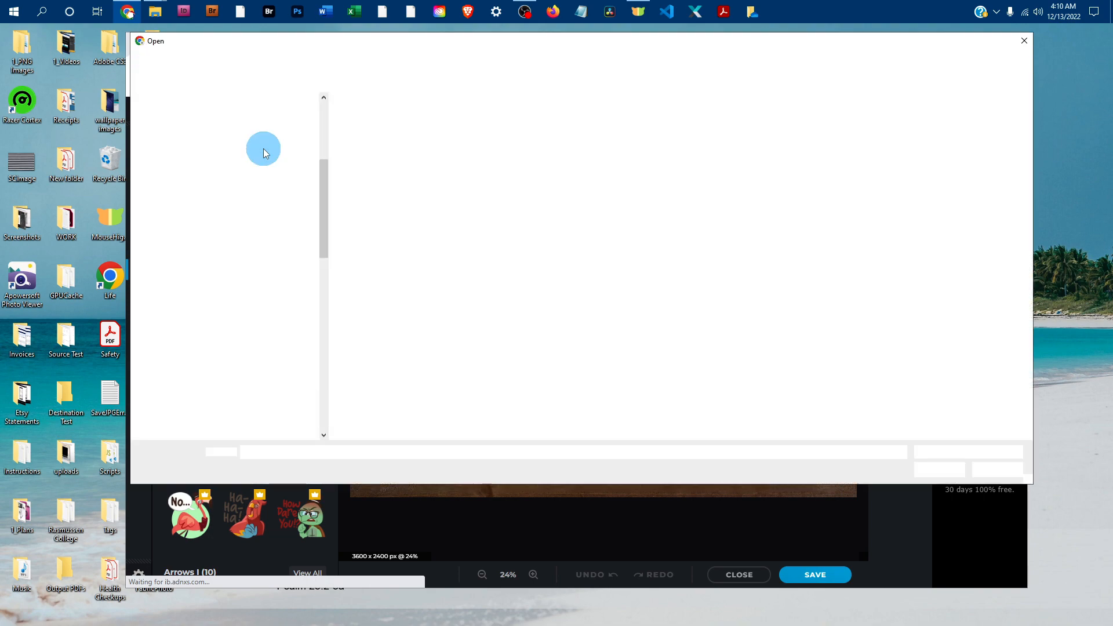
{"action": "scroll", "coordinate": [251, 301], "scroll_direction": "up", "scroll_amount": 3}
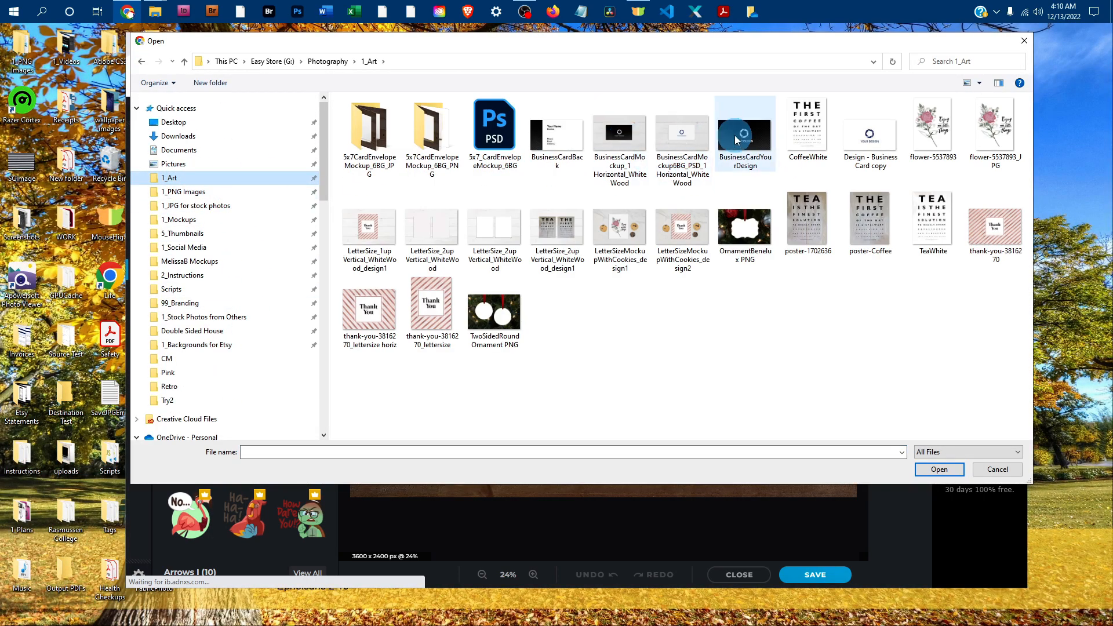
{"action": "left_click", "coordinate": [745, 136]}
{"action": "left_click", "coordinate": [940, 469]}
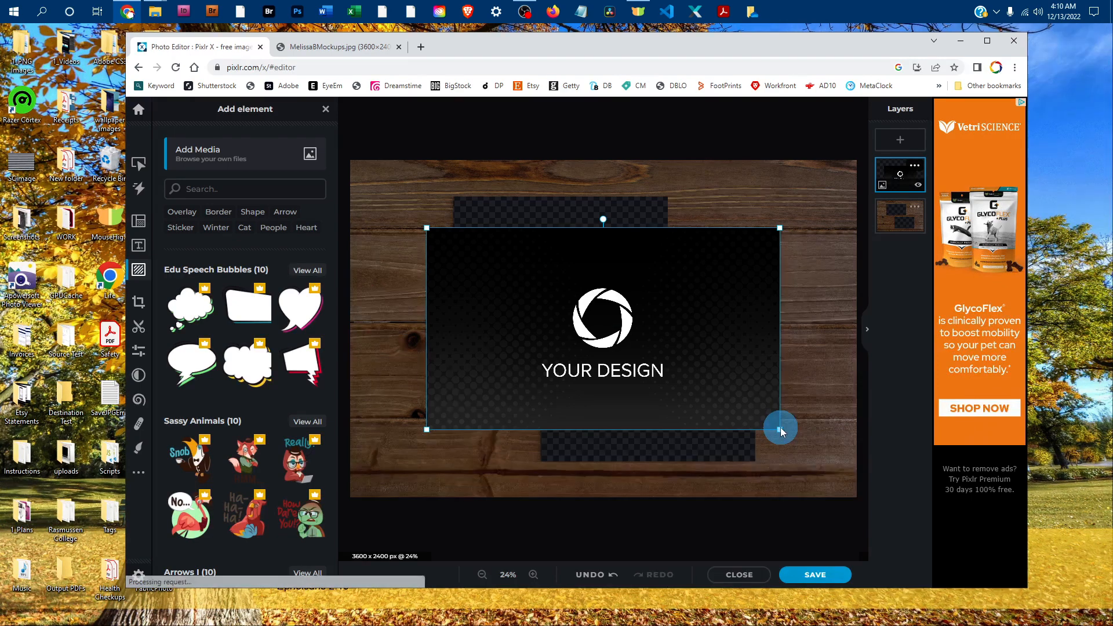
Shrink and position the black front design so it just covers the upper card opening, then deselect it
{"action": "left_click_drag", "start_coordinate": [780, 428], "coordinate": [697, 304]}
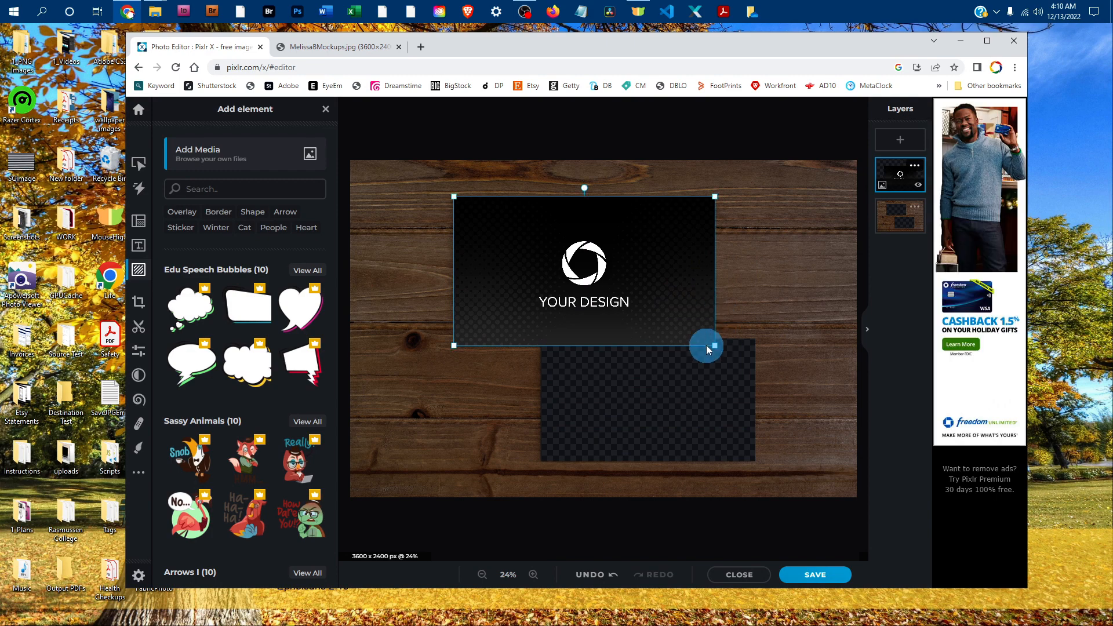
{"action": "left_click_drag", "start_coordinate": [713, 344], "coordinate": [670, 302]}
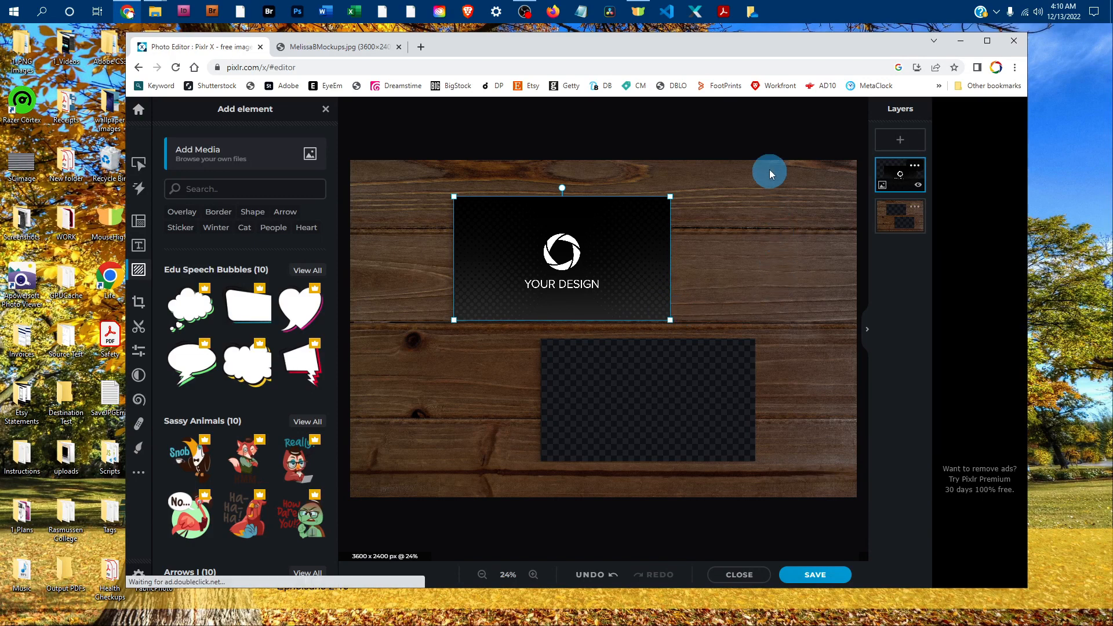
{"action": "left_click", "coordinate": [762, 138]}
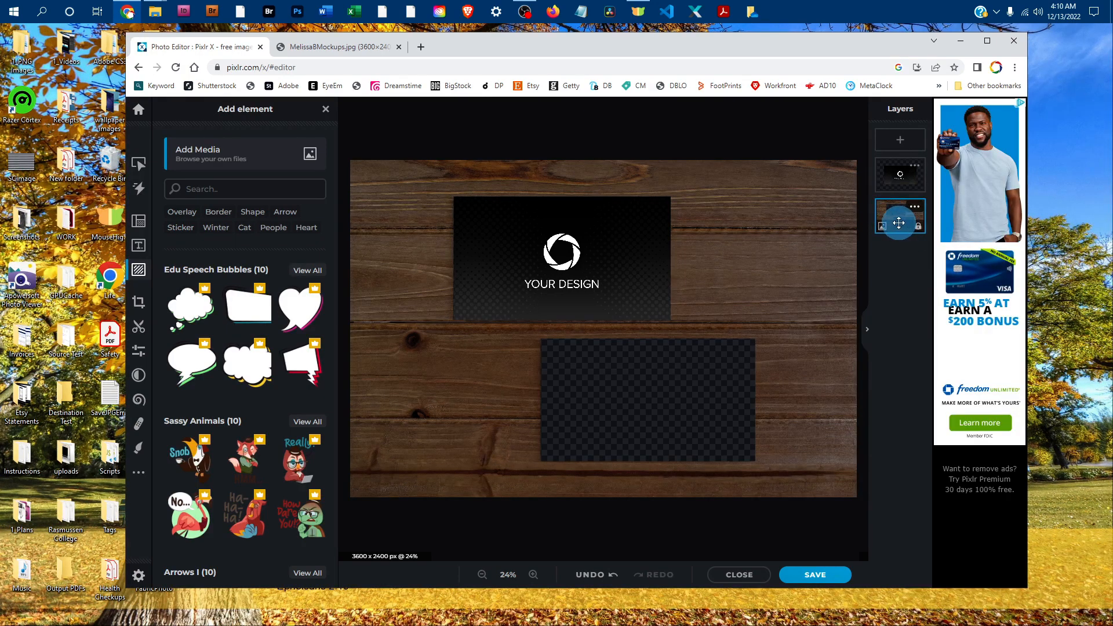
Unlock the wood mockup layer and move the front design layer beneath it
{"action": "left_click_drag", "start_coordinate": [899, 223], "coordinate": [899, 182]}
{"action": "left_click", "coordinate": [898, 176]}
{"action": "left_click", "coordinate": [897, 222]}
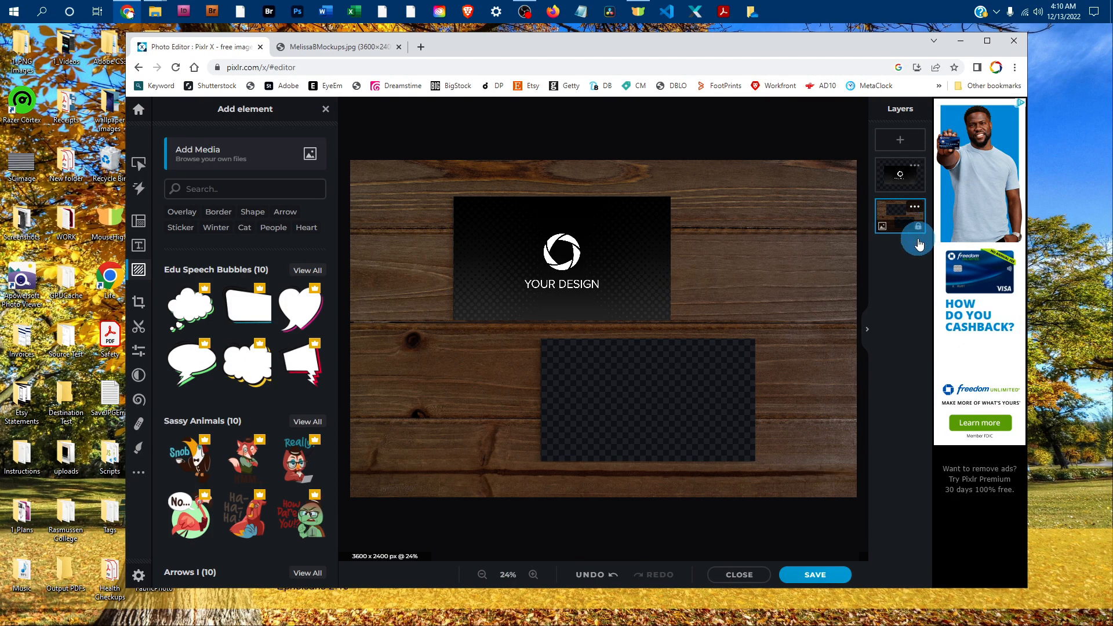
{"action": "left_click", "coordinate": [920, 230]}
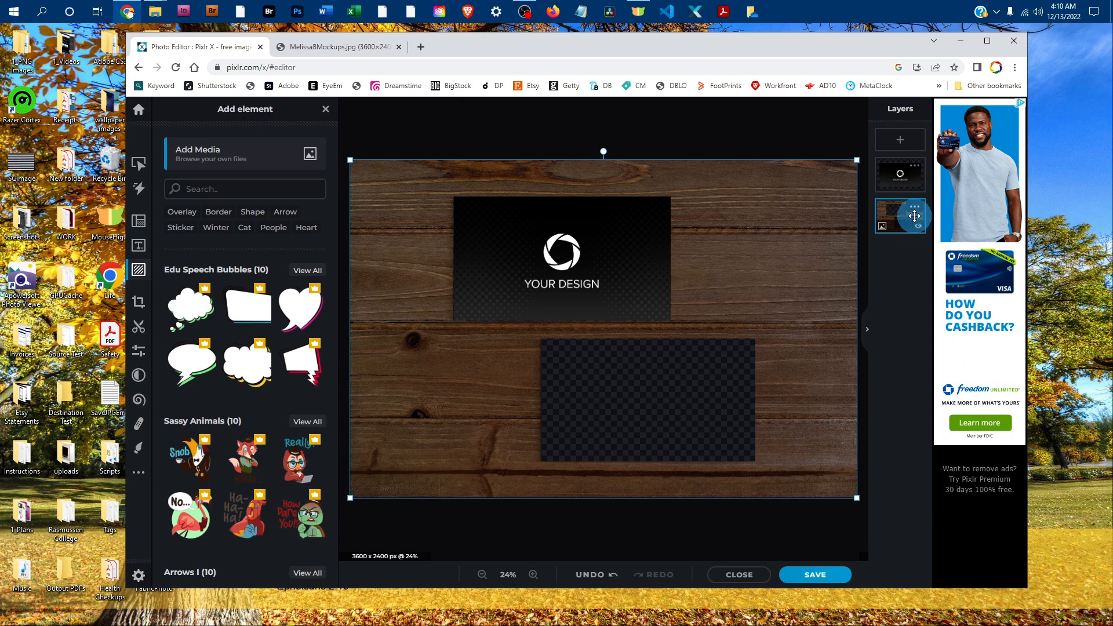
{"action": "left_click", "coordinate": [900, 180]}
{"action": "left_click_drag", "start_coordinate": [898, 177], "coordinate": [897, 215]}
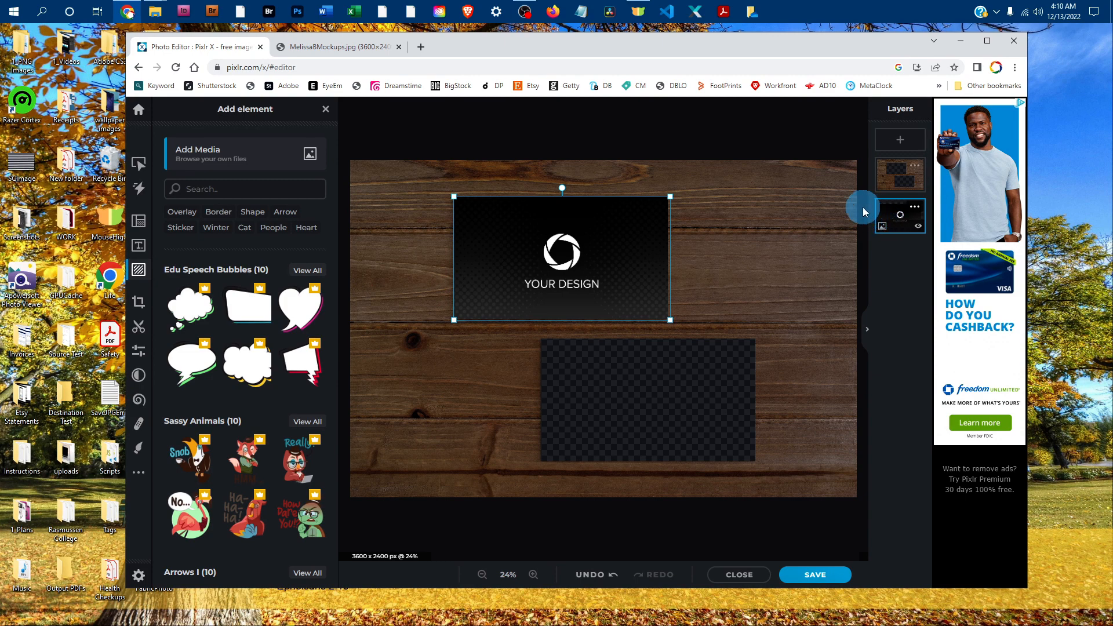
{"action": "left_click", "coordinate": [766, 138]}
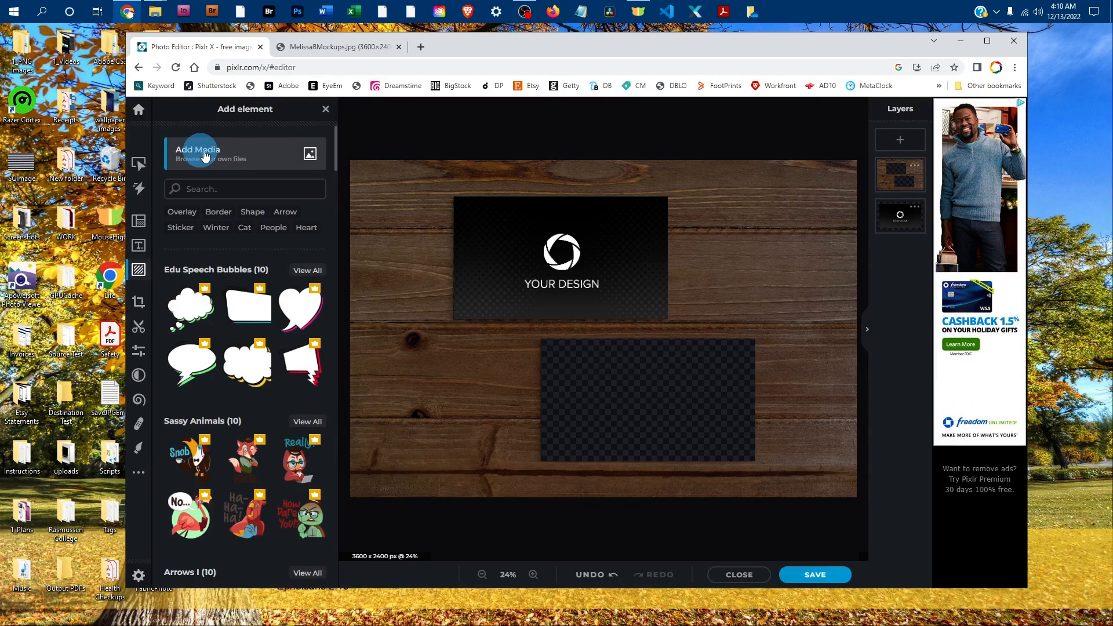
Add the BusinessCardBack image from the 1_Art folder as another element
{"action": "left_click", "coordinate": [232, 158]}
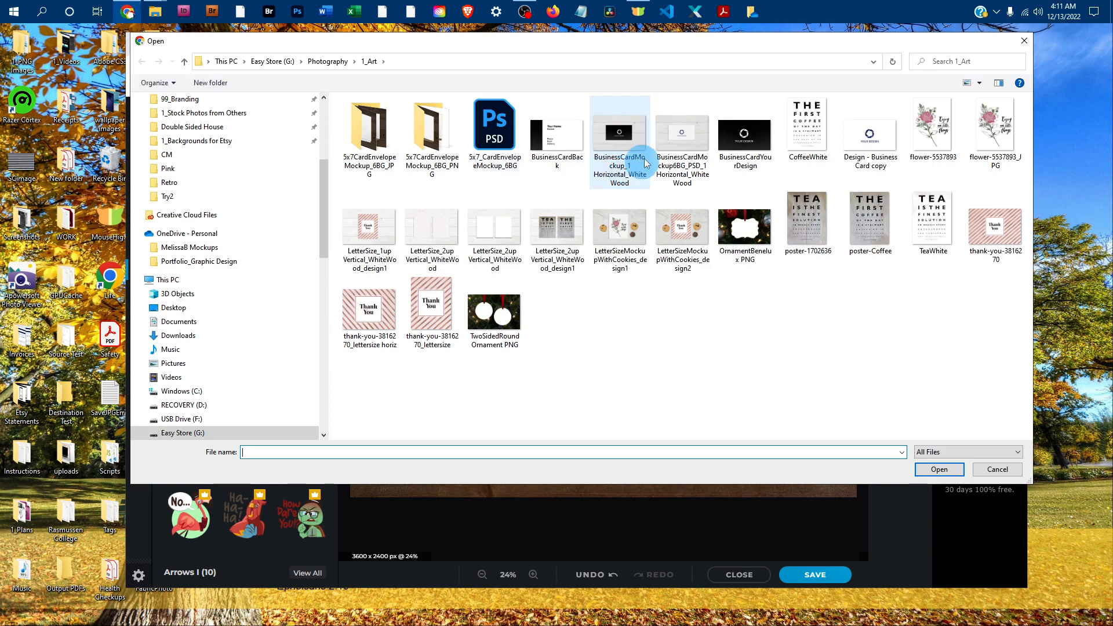
{"action": "left_click", "coordinate": [558, 134]}
{"action": "left_click", "coordinate": [941, 470]}
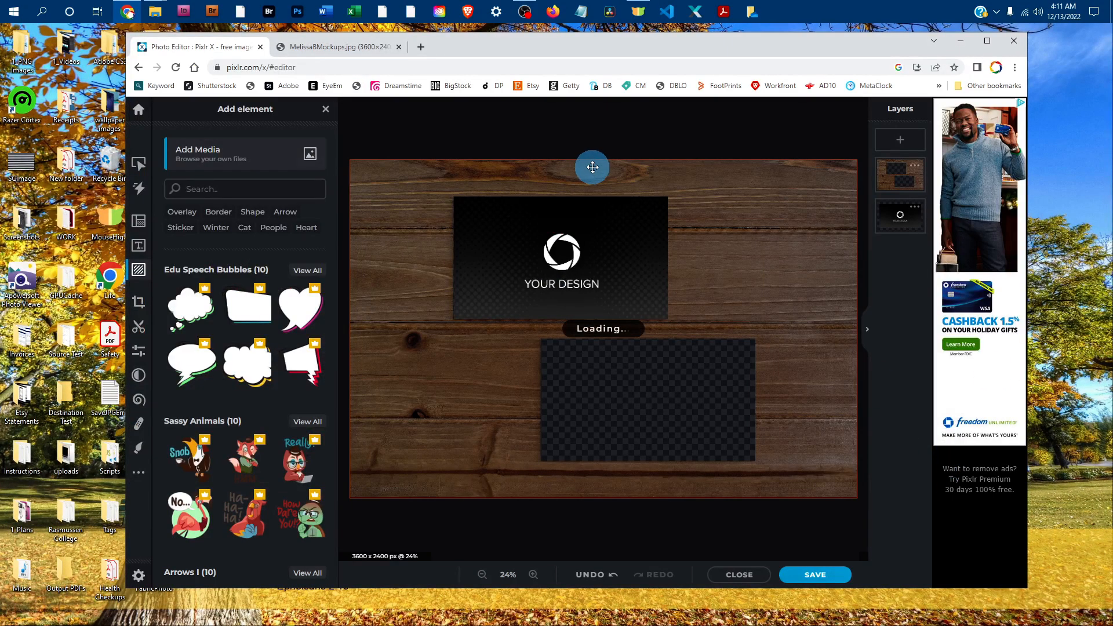
Scale the card back design down and position it so it just covers the lower card opening
{"action": "left_click_drag", "start_coordinate": [455, 243], "coordinate": [536, 290]}
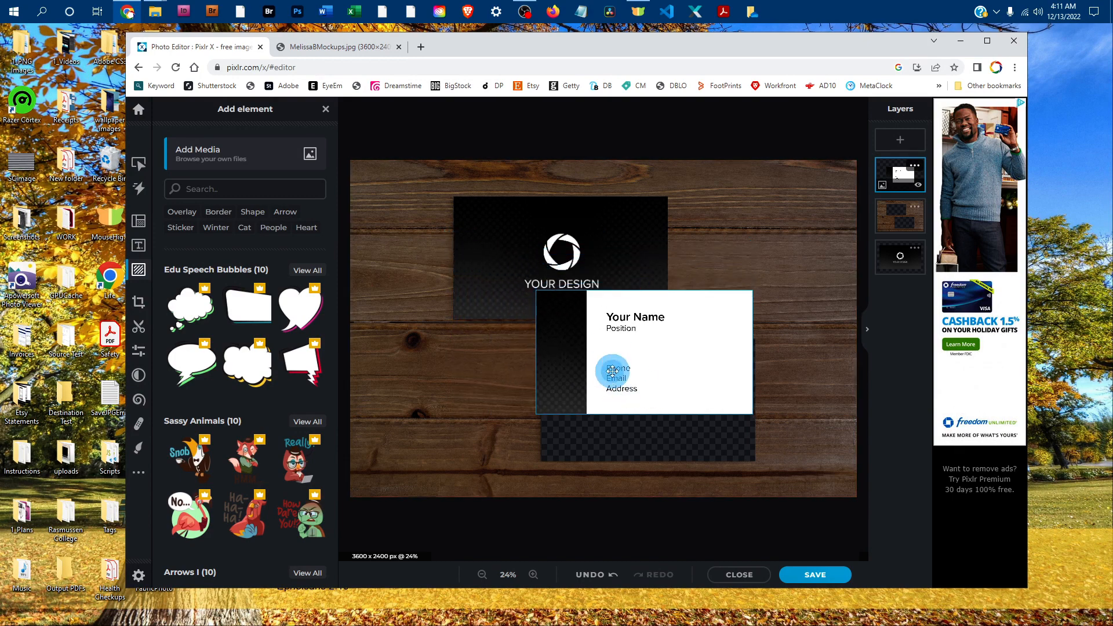
{"action": "left_click_drag", "start_coordinate": [612, 371], "coordinate": [619, 416]}
{"action": "mouse_move", "coordinate": [756, 463]}
{"action": "left_mouse_down"}
{"action": "mouse_move", "coordinate": [745, 451]}
{"action": "mouse_move", "coordinate": [758, 461]}
{"action": "left_mouse_up"}
Move the card back layer directly beneath the wood mockup layer and deselect it
{"action": "left_click", "coordinate": [904, 161]}
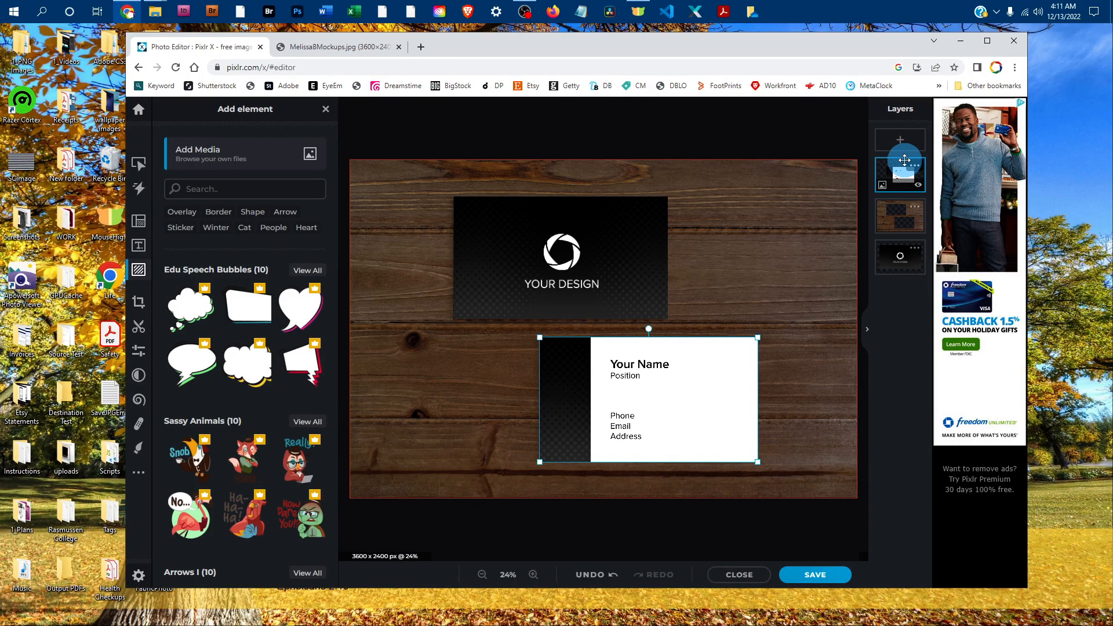
{"action": "left_click_drag", "start_coordinate": [897, 166], "coordinate": [879, 213]}
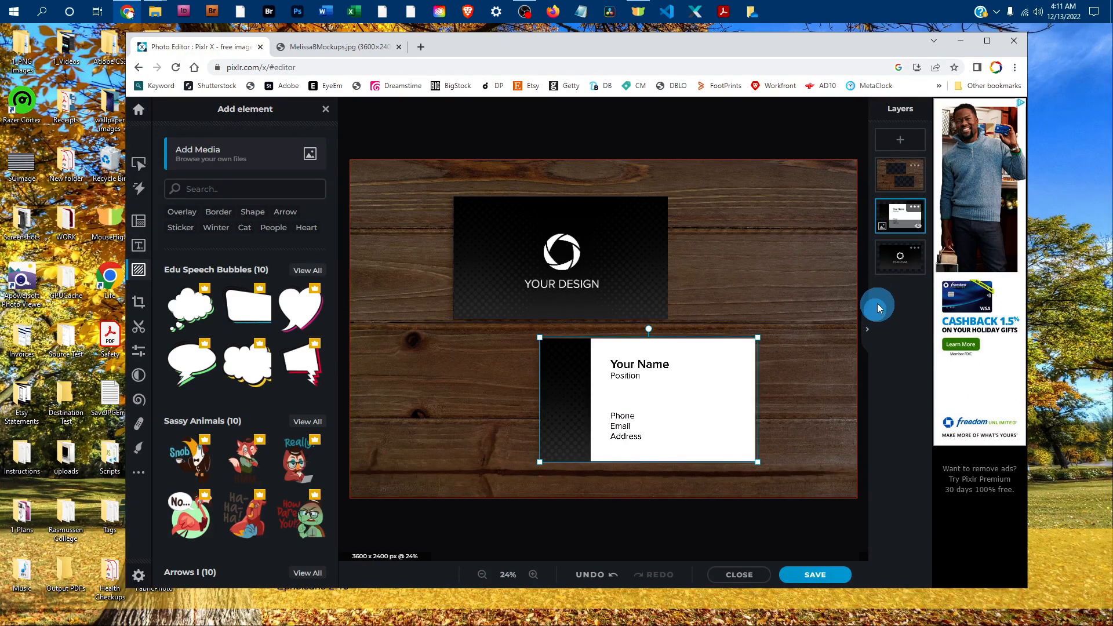
{"action": "left_click", "coordinate": [716, 149]}
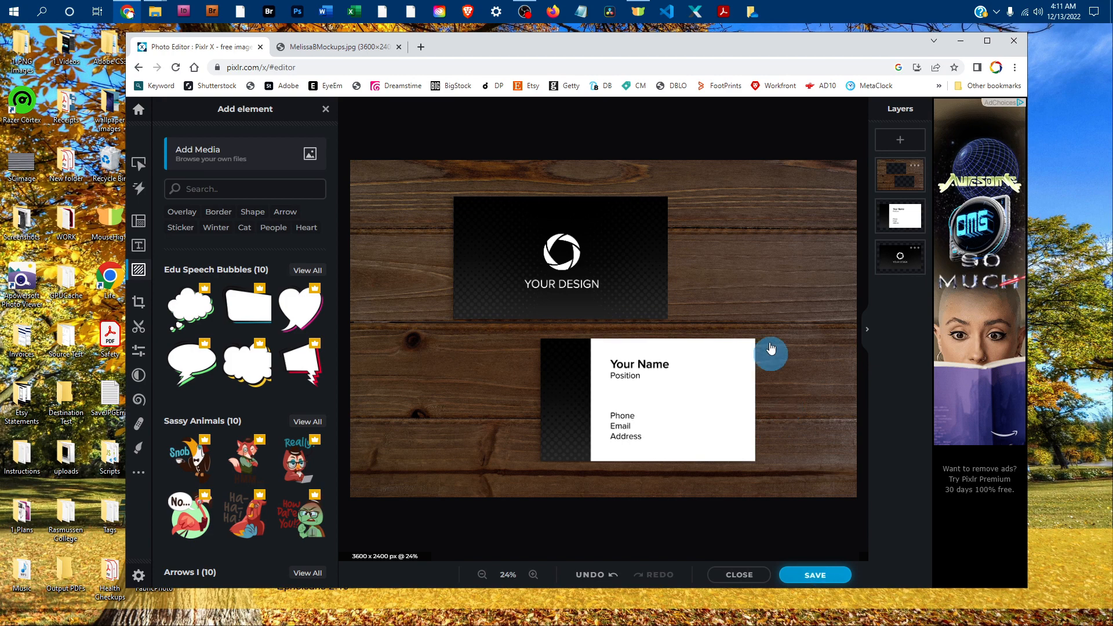
Save the mockup to the Desktop as the JPG BusinessCardMockup_2 Horizontal_BrownWood at 100% quality and dismiss the sign-up offer
{"action": "key", "text": "ctrl+s"}
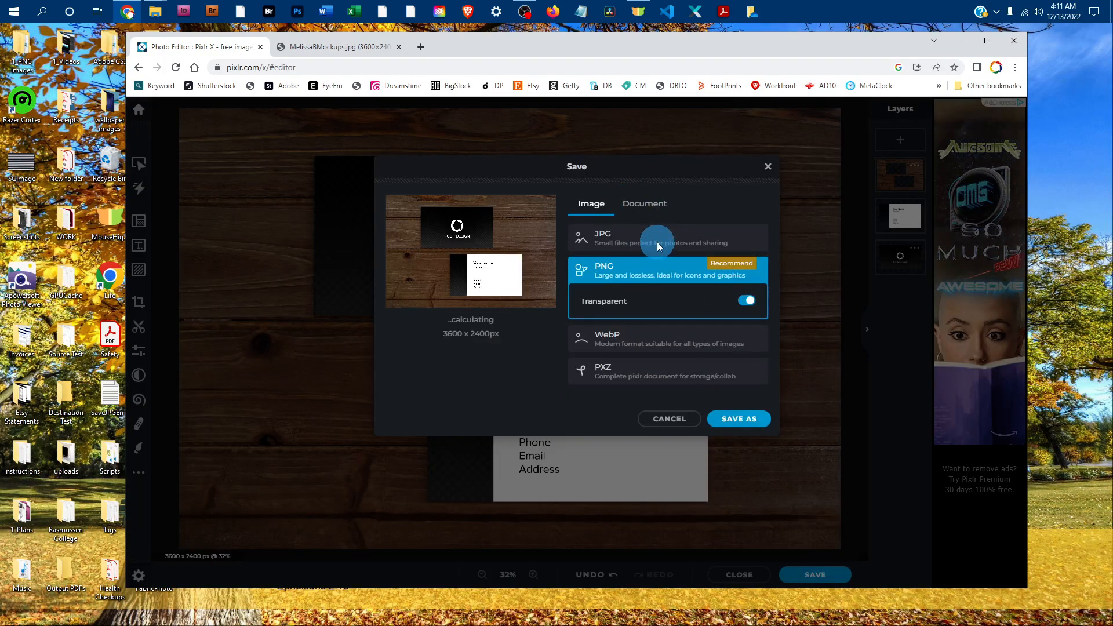
{"action": "left_click", "coordinate": [587, 238]}
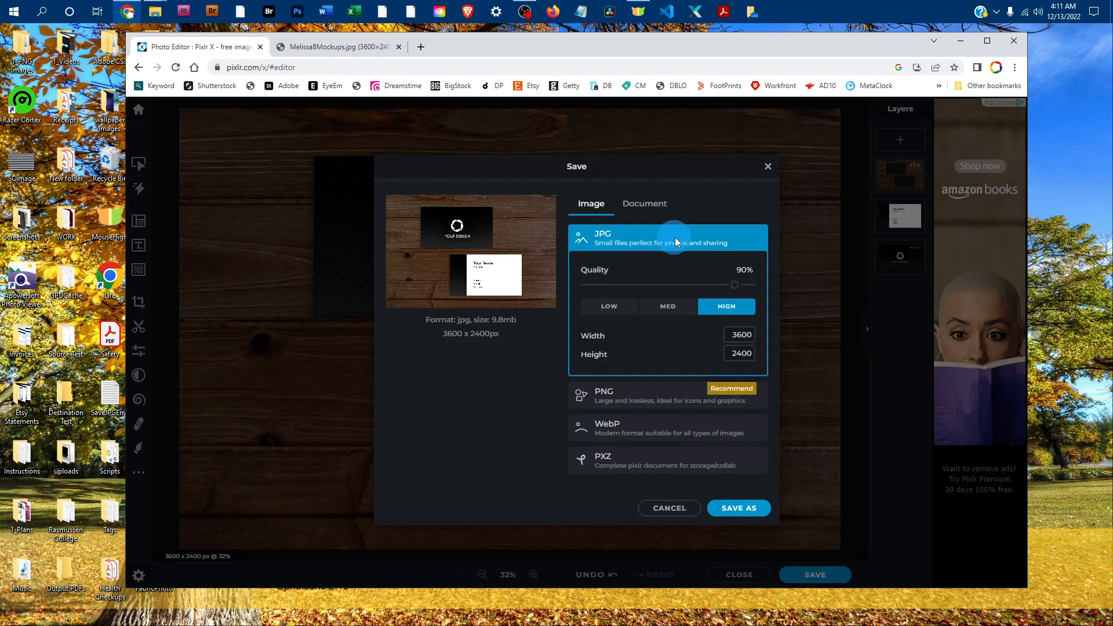
{"action": "left_click_drag", "start_coordinate": [735, 290], "coordinate": [753, 291]}
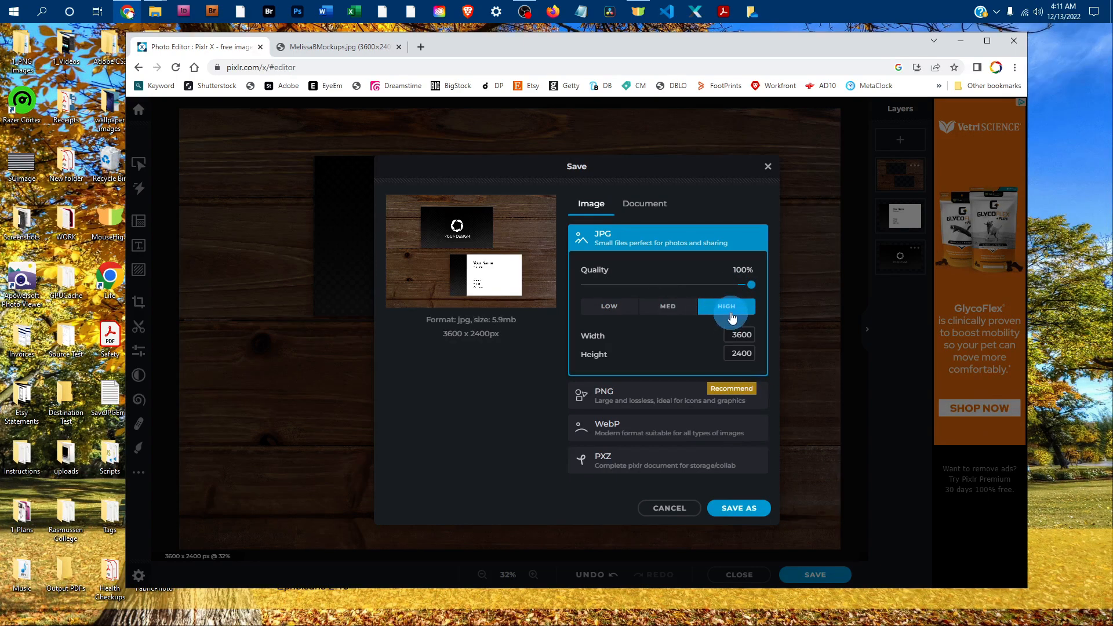
{"action": "left_click", "coordinate": [737, 510]}
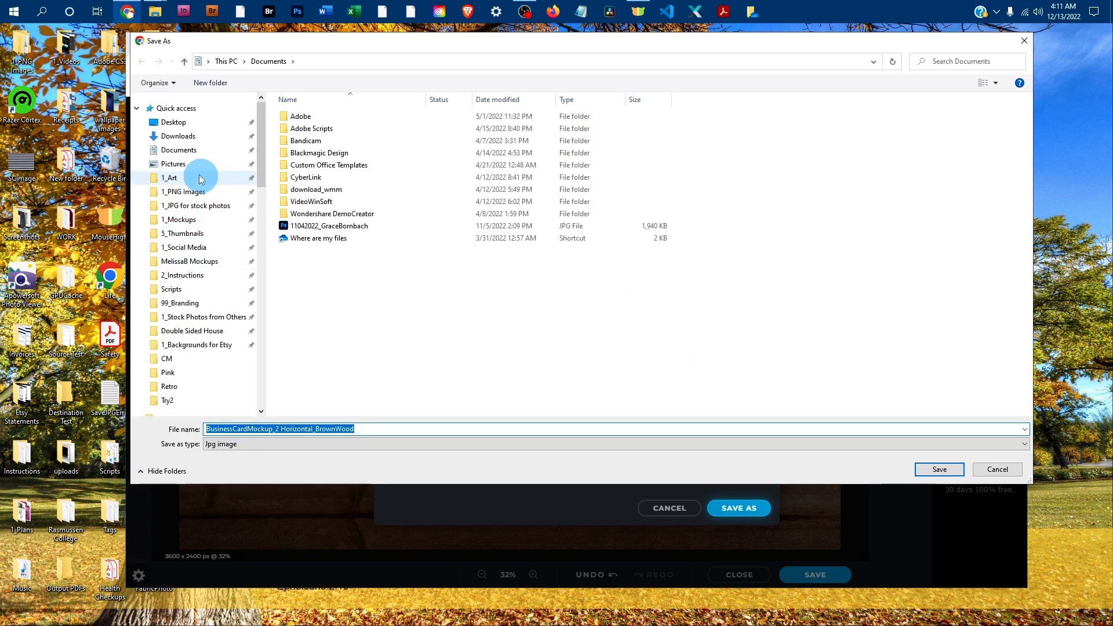
{"action": "left_click", "coordinate": [175, 122]}
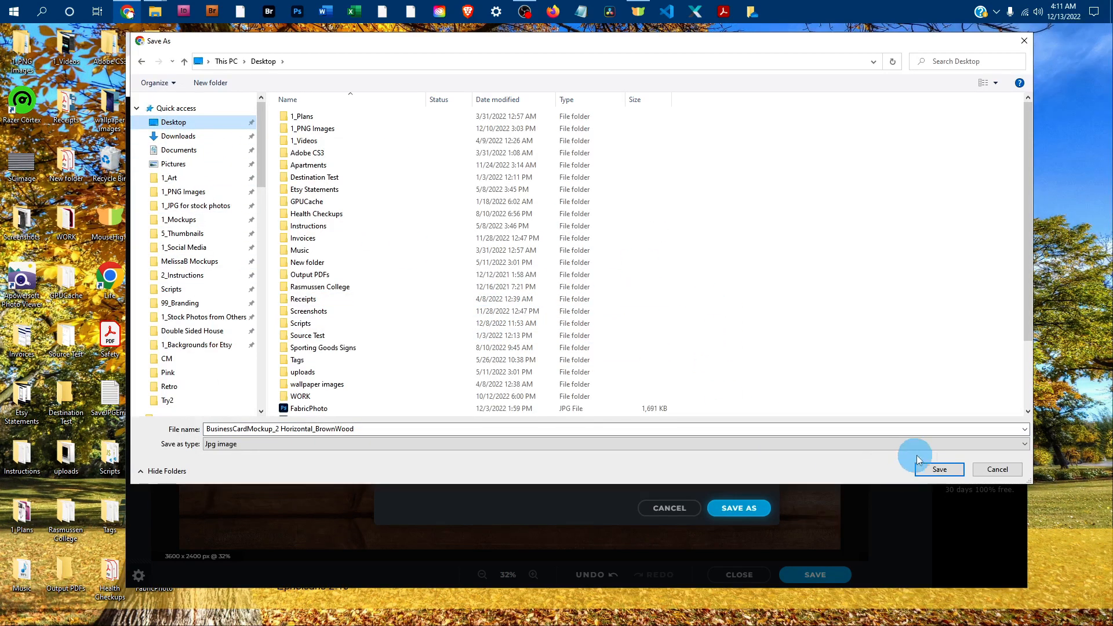
{"action": "left_click", "coordinate": [939, 471]}
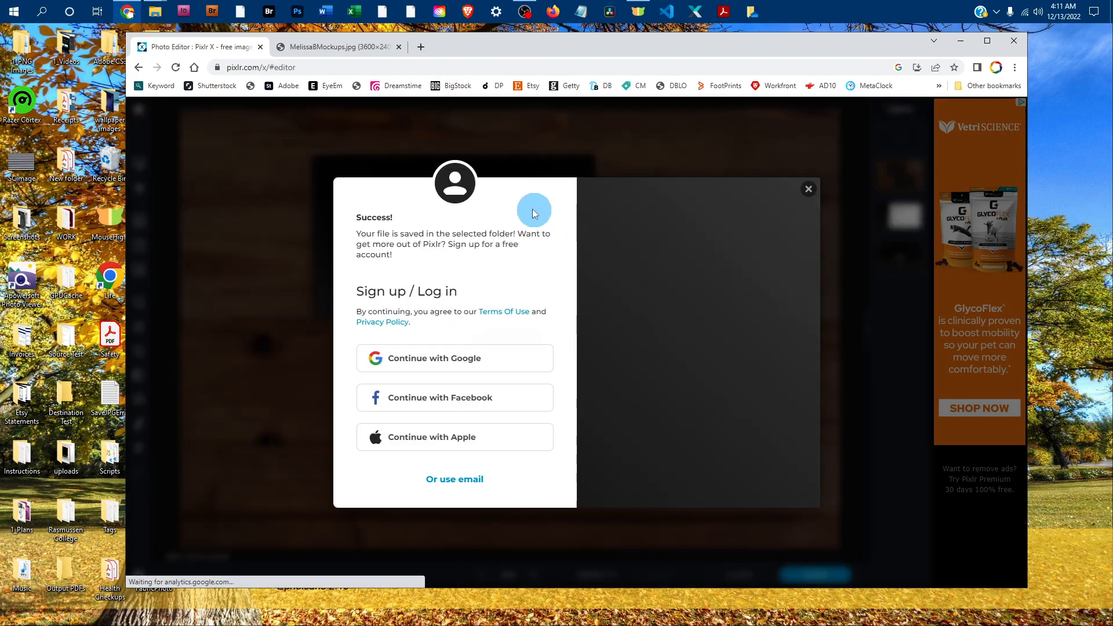
{"action": "left_click", "coordinate": [808, 190]}
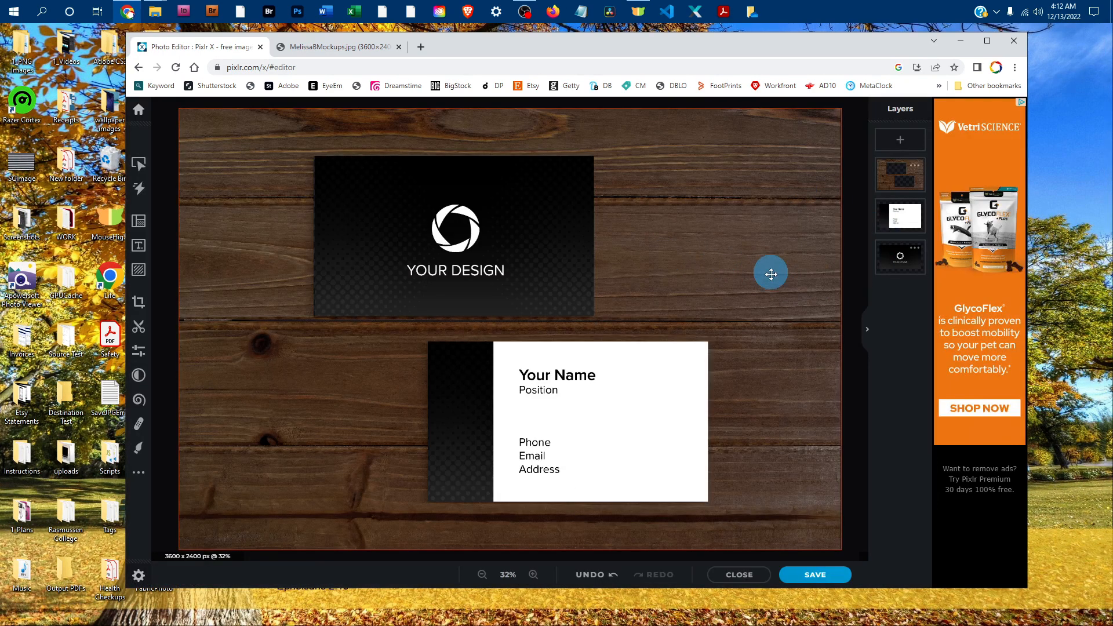
{"action": "left_click", "coordinate": [804, 576]}
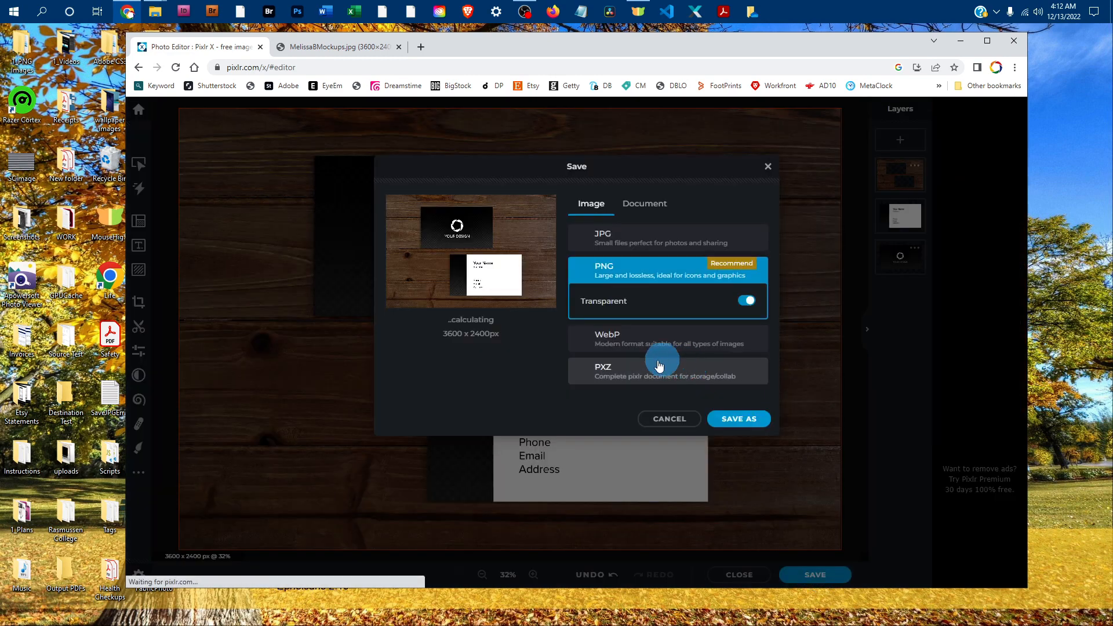
{"action": "left_click", "coordinate": [574, 370]}
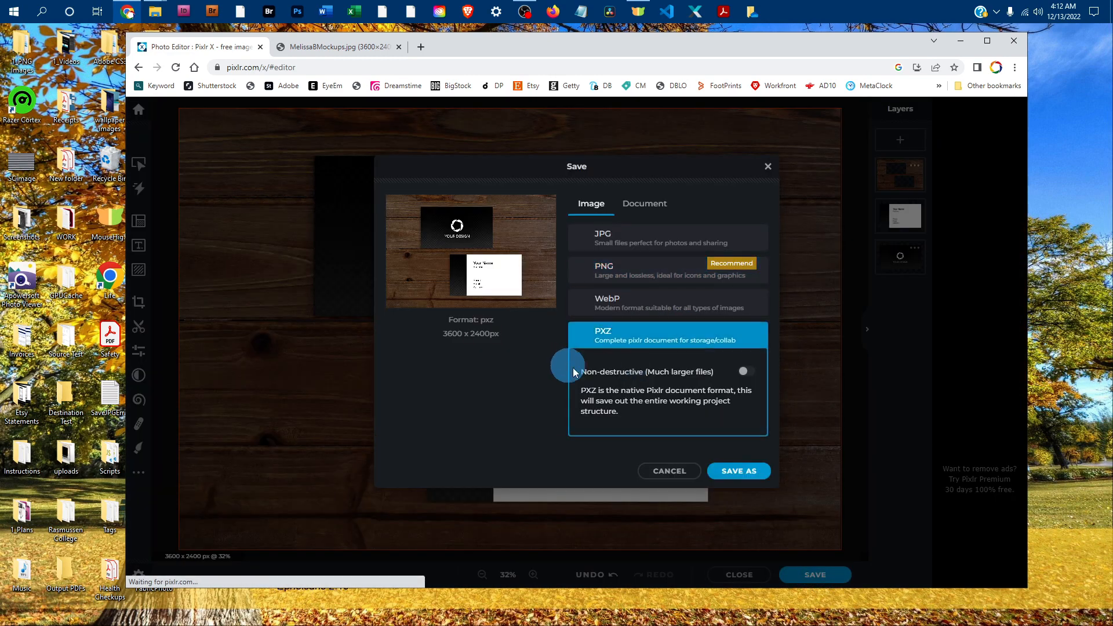
{"action": "left_click", "coordinate": [748, 372]}
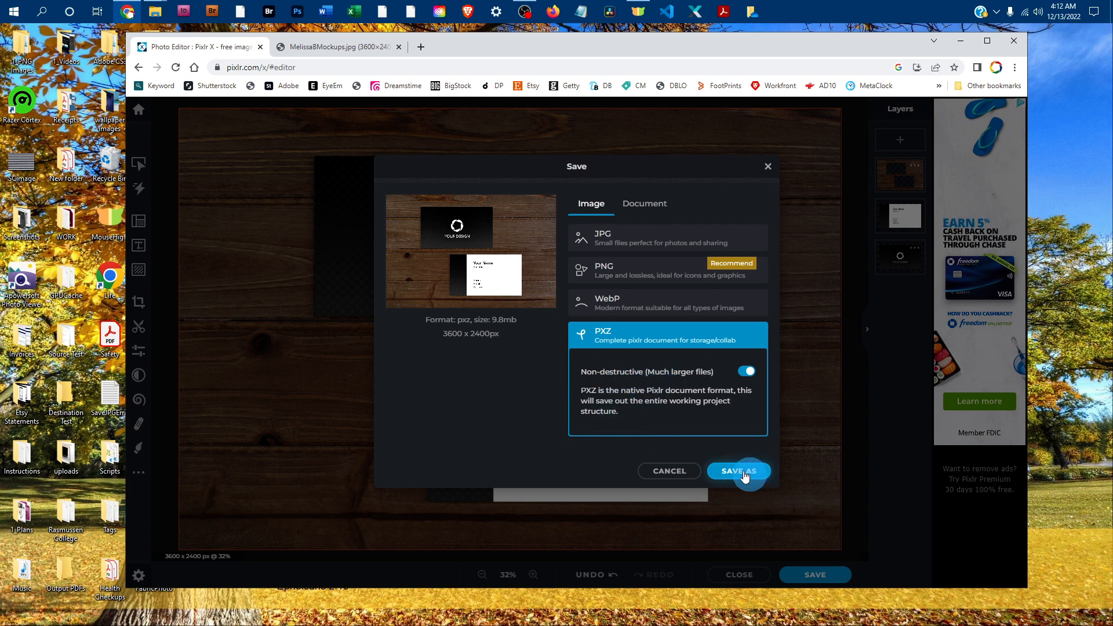
{"action": "left_click", "coordinate": [767, 168]}
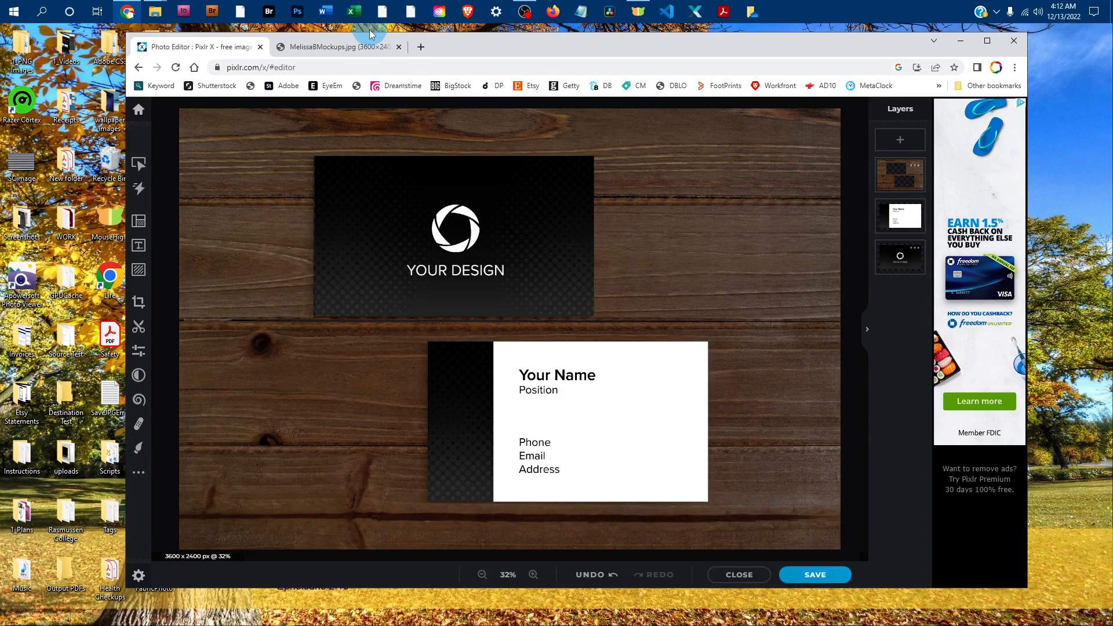
Switch to the MelissaBMockups.jpg browser tab to view the branding image
{"action": "left_click", "coordinate": [346, 48]}
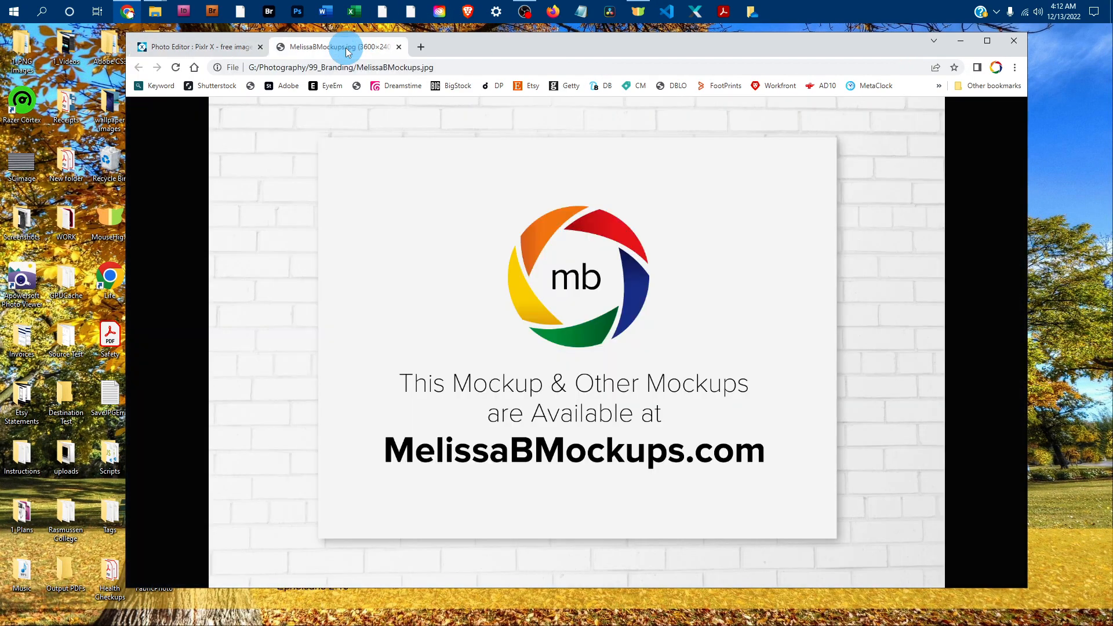